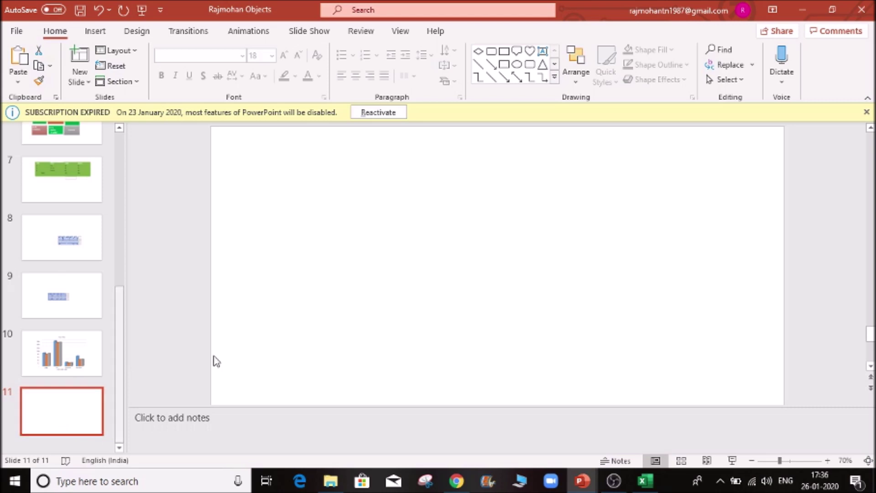
Open the chart insertion dialog and review the available chart types, including Templates, Column, Line, Pie, Bar, Area, Waterfall, Funnel and Combo
click(102, 31)
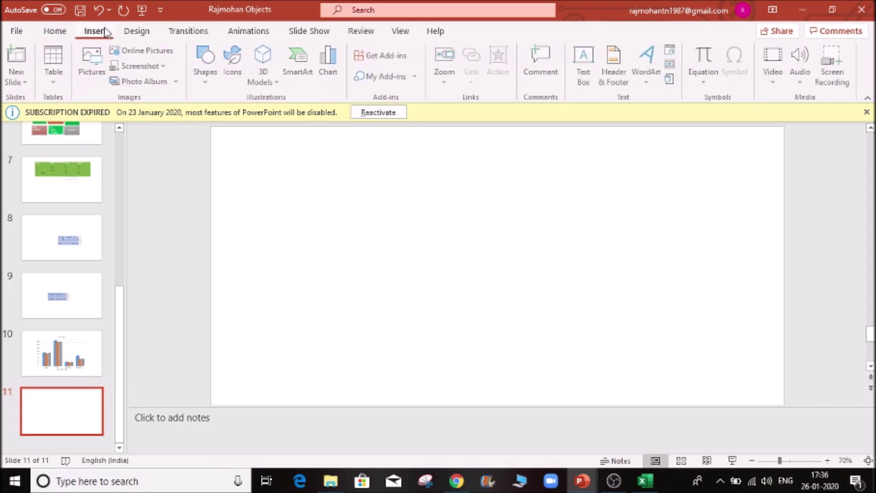
click(338, 71)
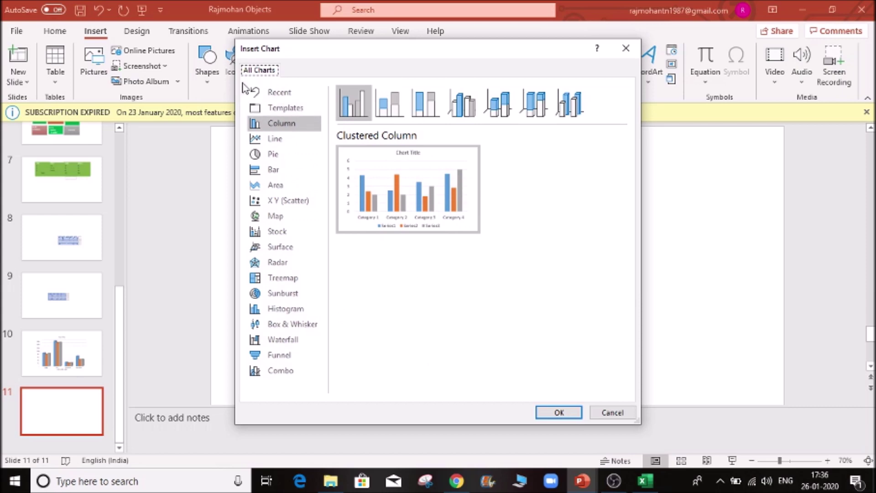
click(280, 93)
click(282, 108)
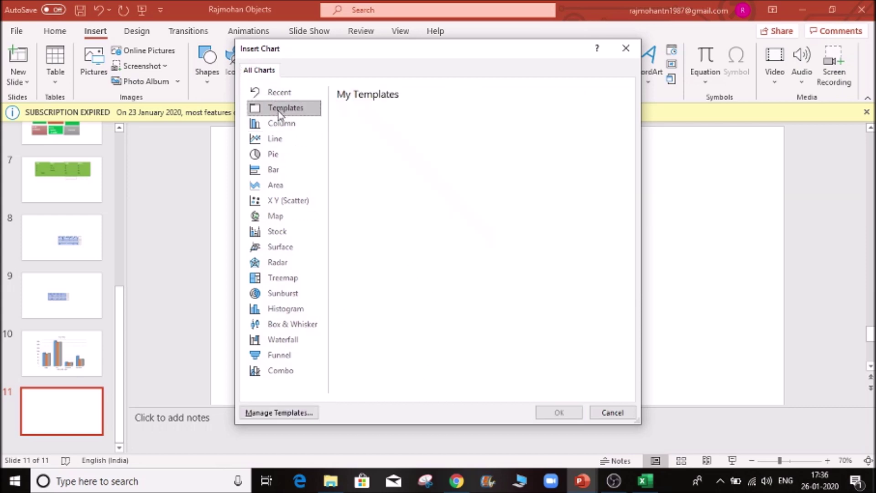
click(280, 127)
click(281, 112)
click(297, 127)
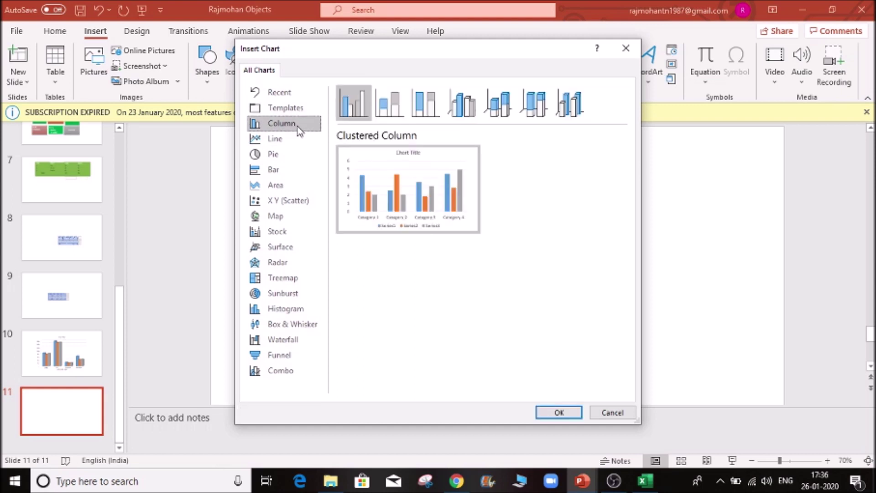
click(294, 142)
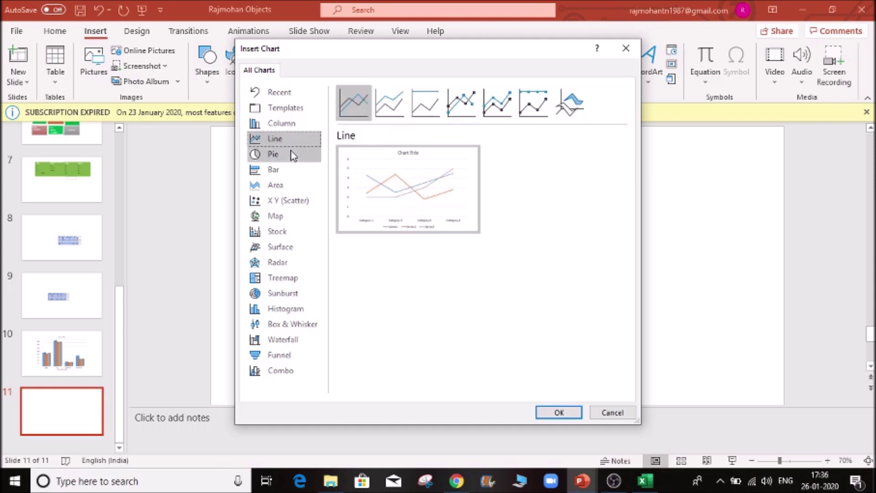
click(293, 155)
click(290, 171)
click(292, 187)
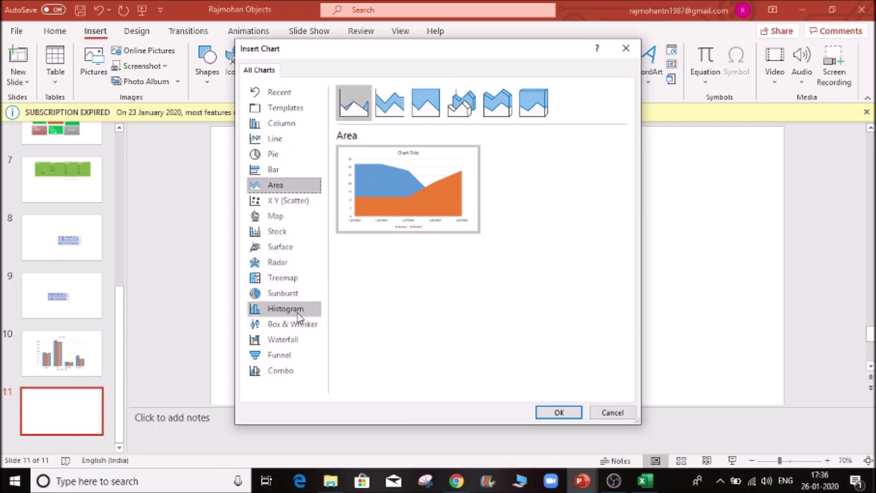
click(297, 337)
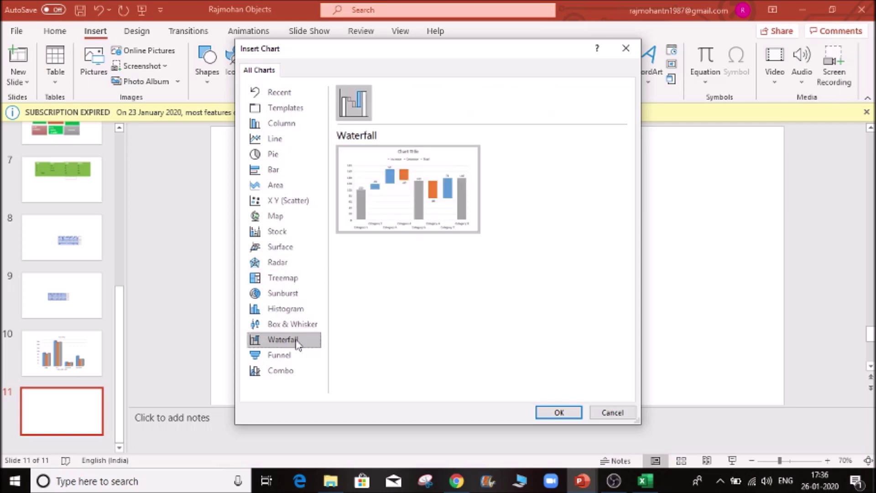
click(292, 358)
click(284, 378)
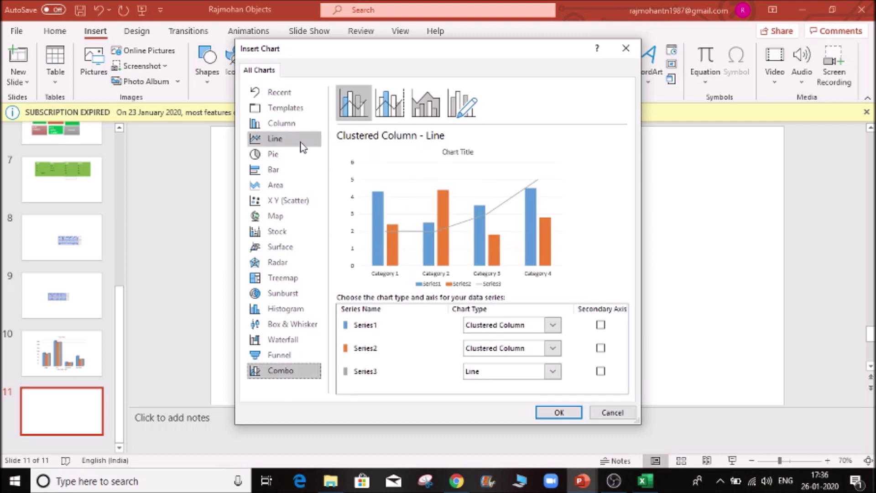
Insert a 3-D Clustered Column chart on the blank slide 11
click(282, 126)
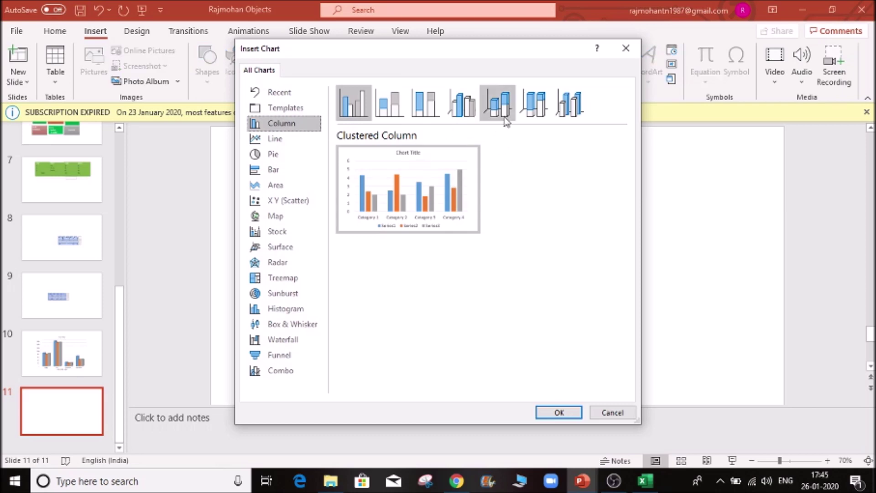
click(466, 110)
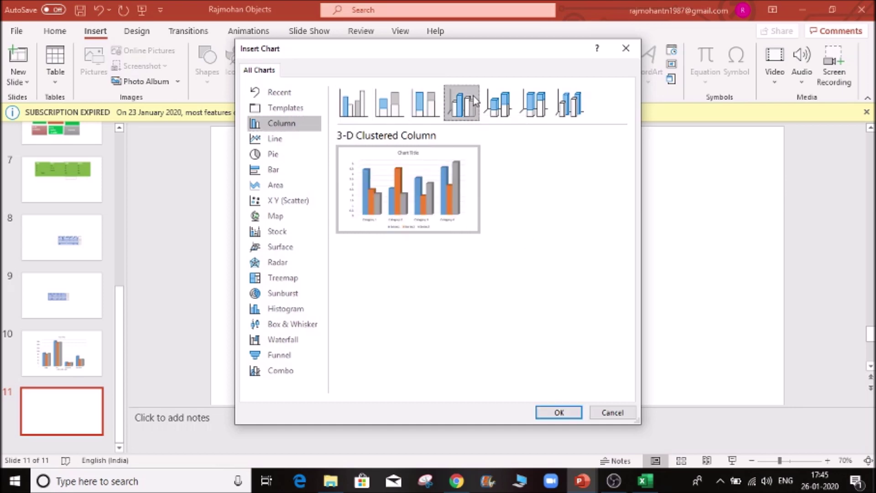
double_click(470, 102)
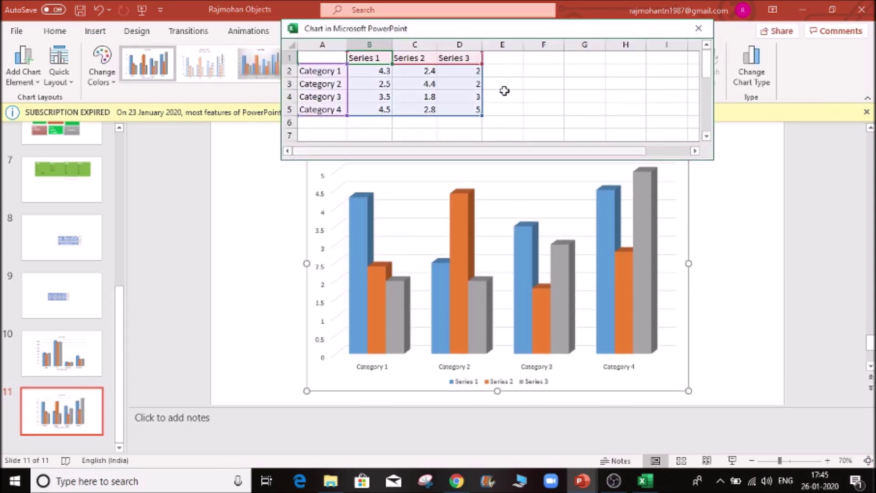
Move the chart data window aside so that the whole data range and most of the chart can be viewed together
drag(514, 29, 249, 36)
click(352, 101)
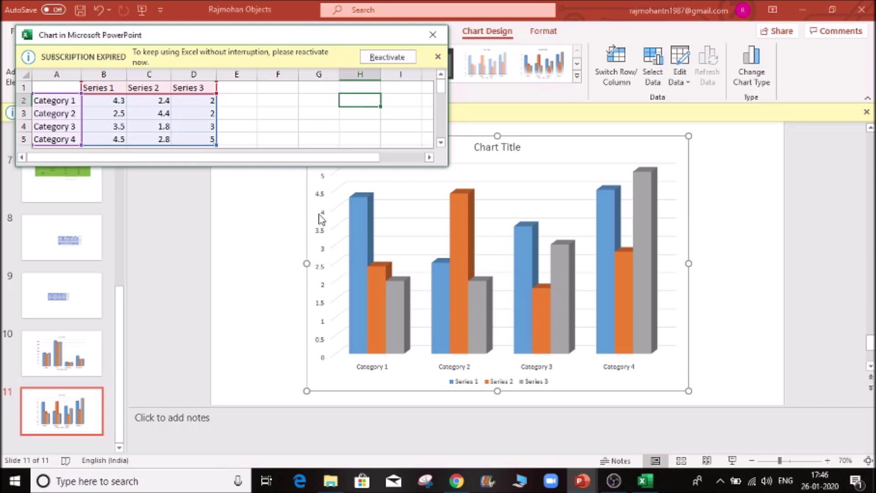
drag(310, 35, 220, 24)
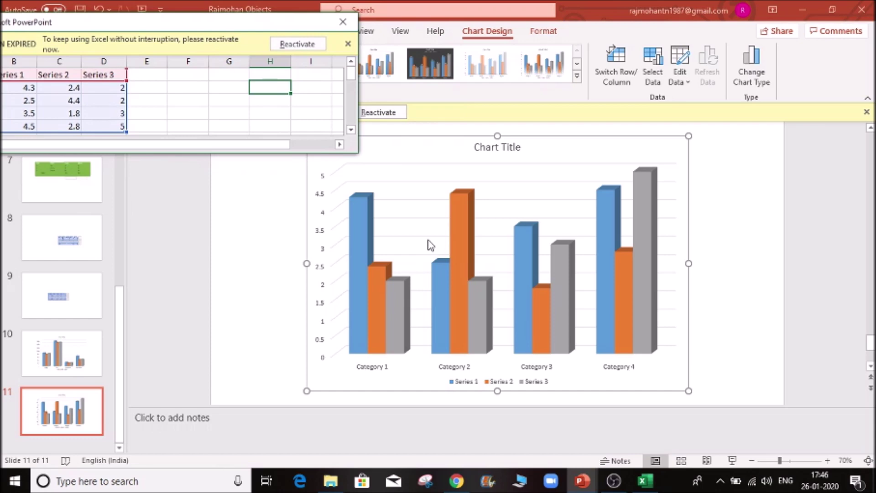
drag(215, 21, 359, 55)
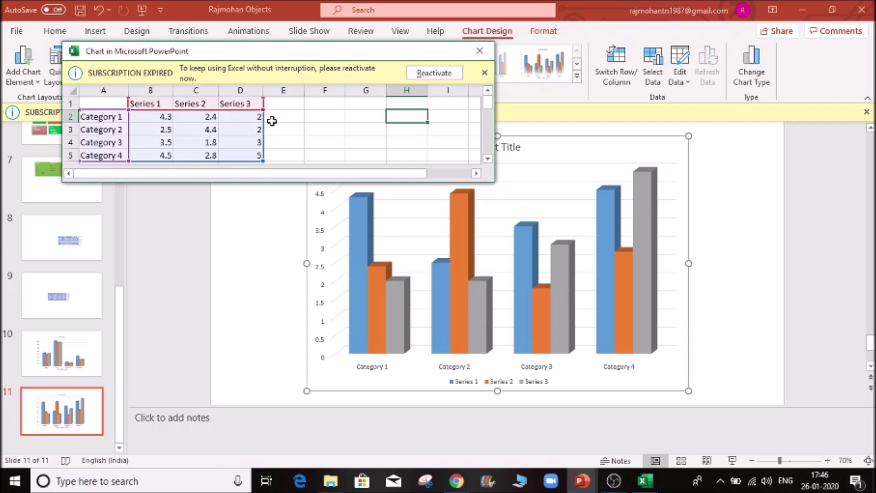
Set the Series 1 value of Category 1 to 5 in the chart data
click(162, 119)
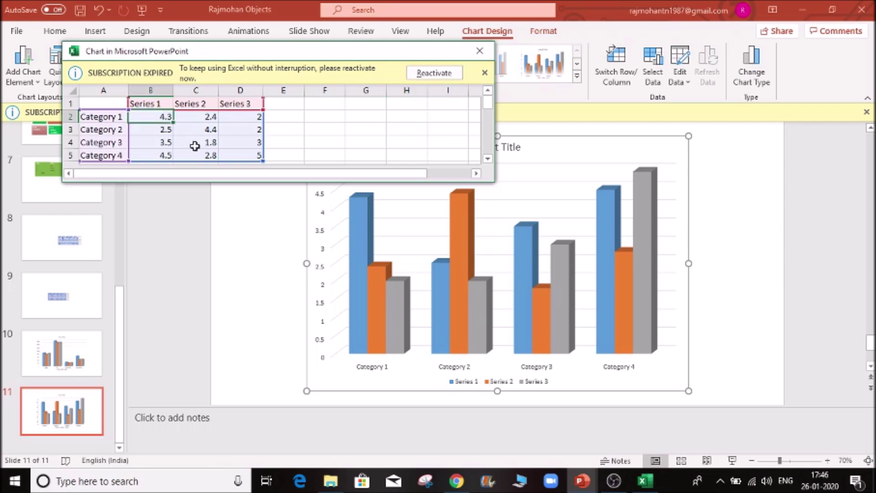
text(5)
key(Tab)
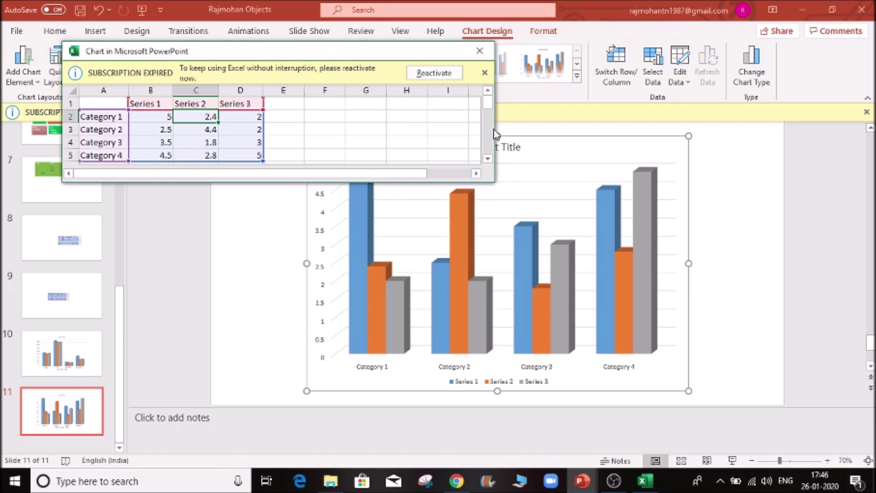
Narrow the data window and replace the sample data from A1 with Name, Maths, Science, Geography marks: 52/64/53, 52/64/53, 93/51/45, 19/29/89, 45/55/65
drag(495, 132, 317, 146)
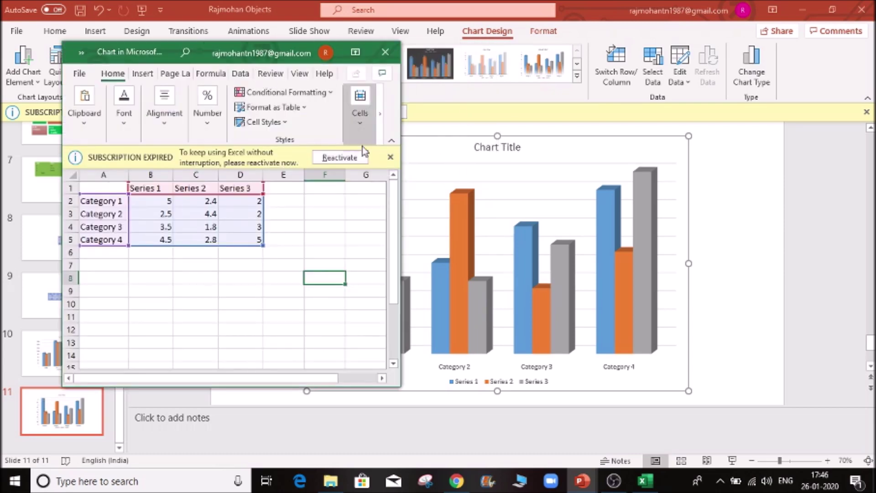
drag(401, 187, 322, 171)
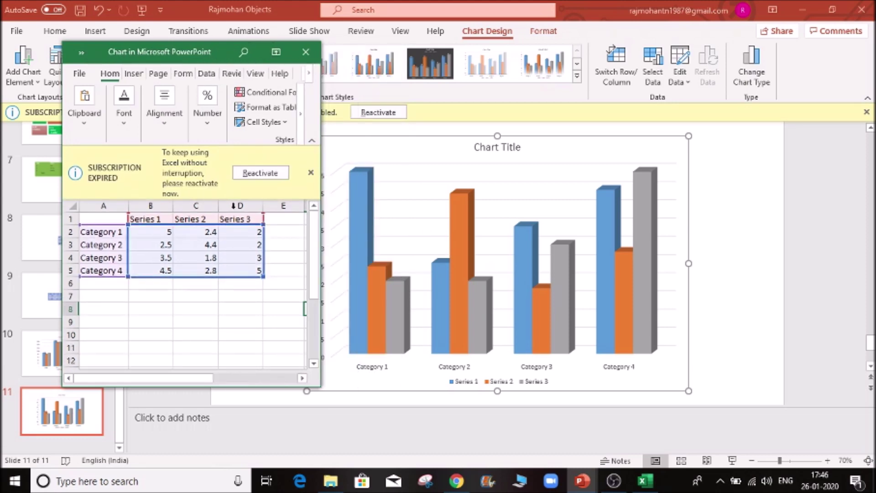
click(105, 220)
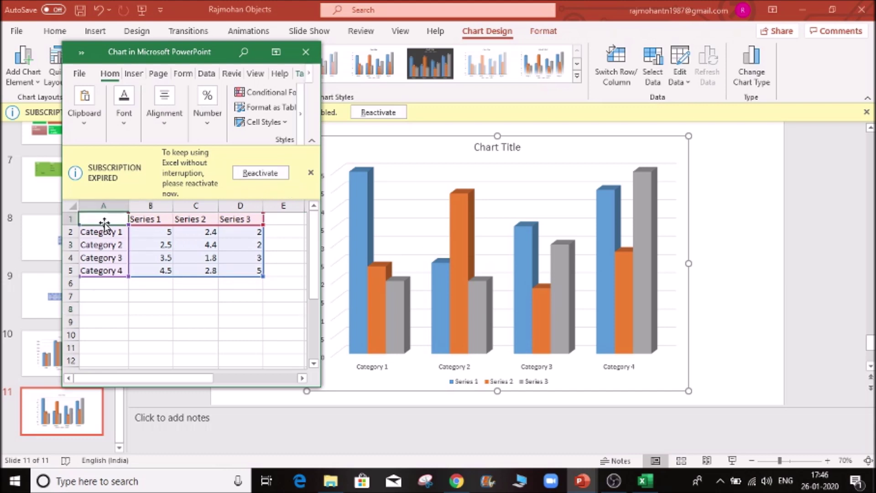
click(156, 244)
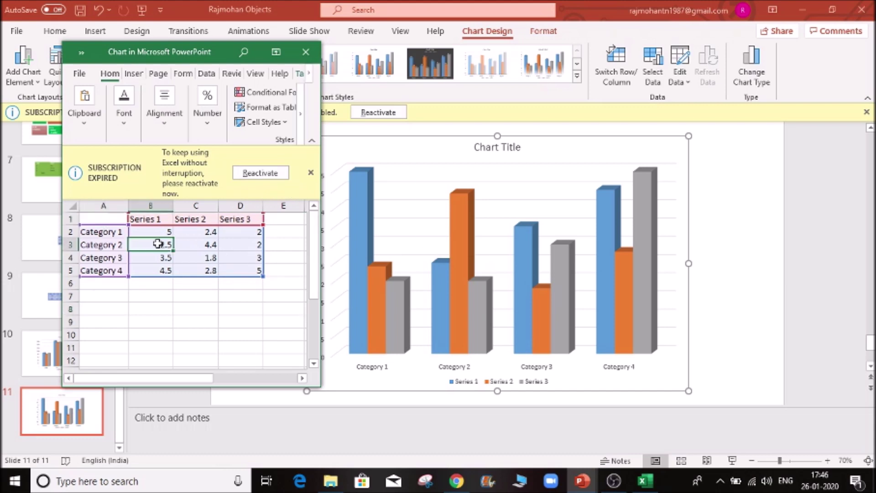
click(103, 218)
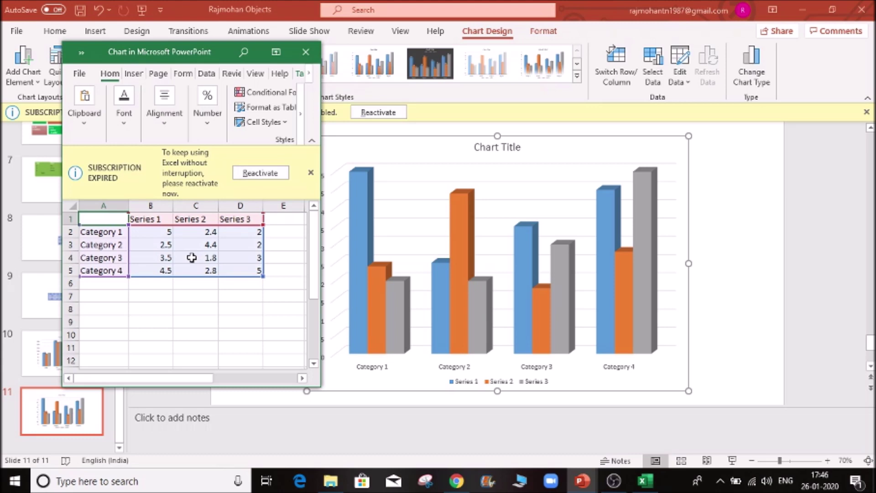
text(Name	Maths	Science	Geography Raj	52	64	53 Ram	52	64	53 Gobi	93	51	45 Ramya	19	29	89 Sita	45	55	65)
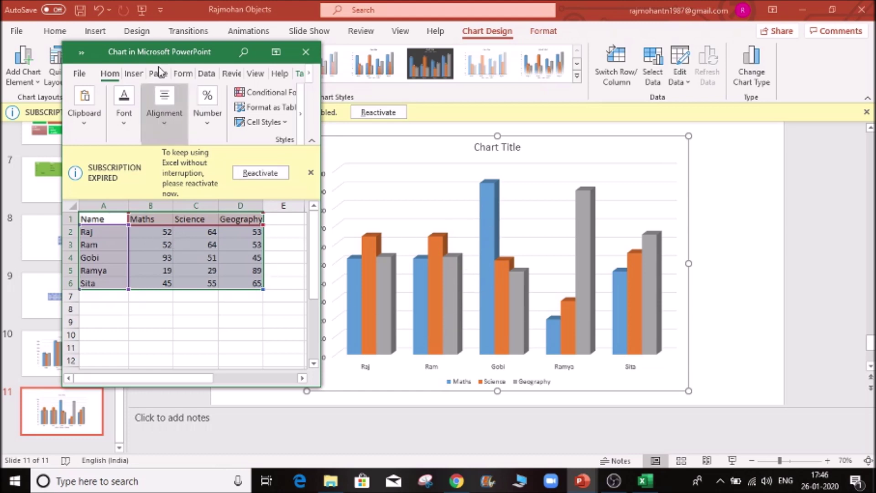
Move the data window clear of the chart and add a Tamil column heading in cell E1
drag(162, 50, 99, 45)
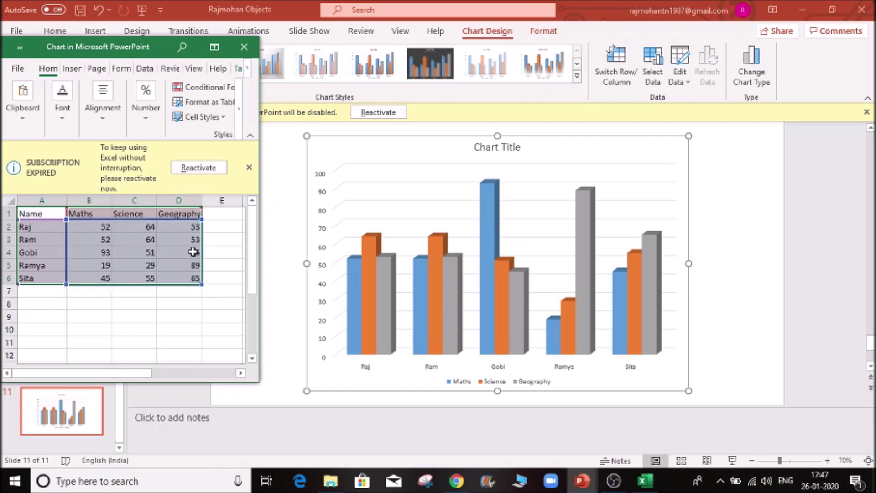
click(183, 240)
click(173, 213)
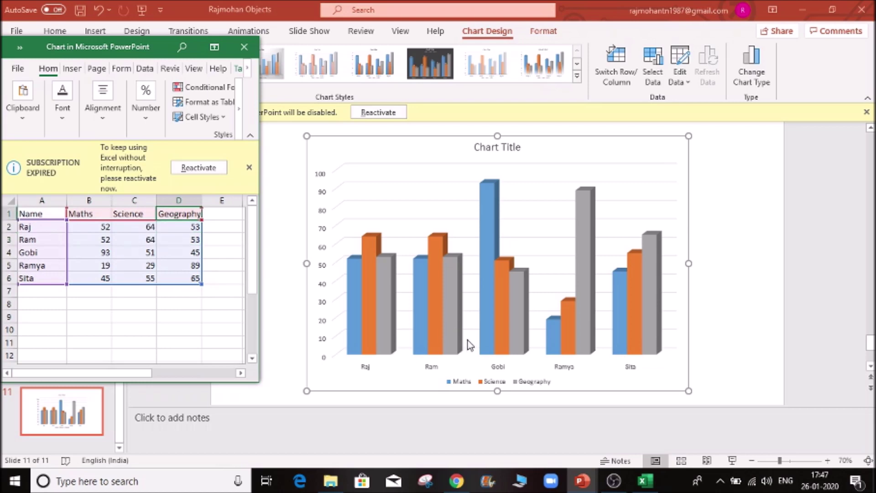
click(217, 214)
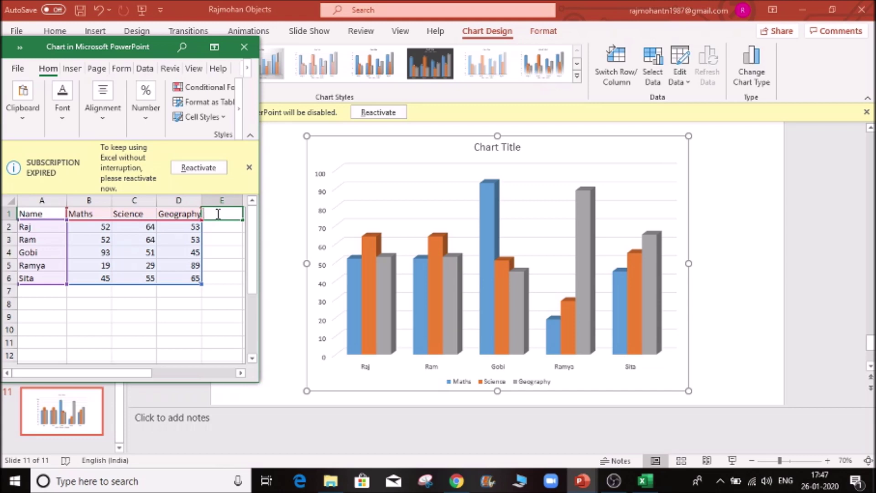
text(Tamil)
key(Tab)
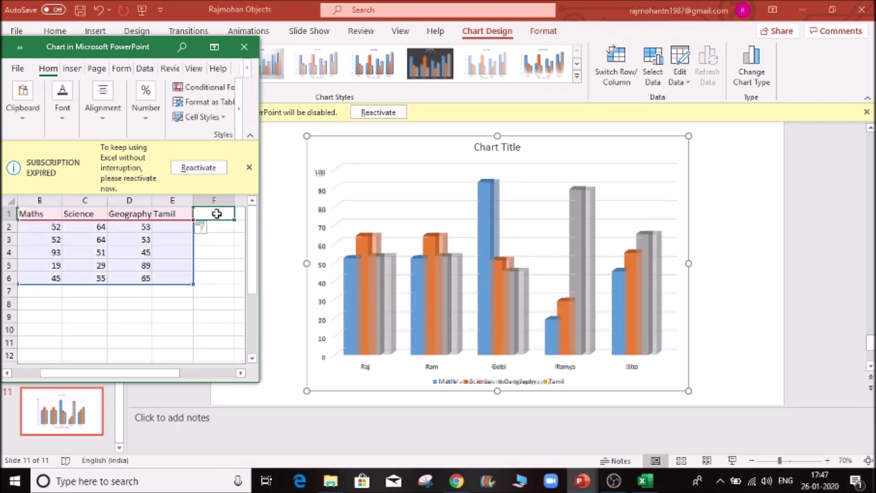
drag(160, 375, 132, 375)
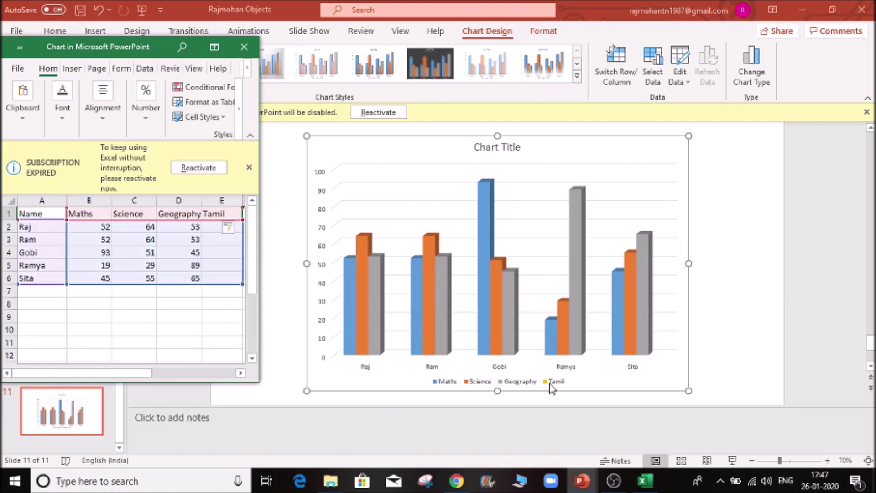
Enter the Tamil marks 15, 90 and 80 for the first three students in cells E2 to E4
click(182, 225)
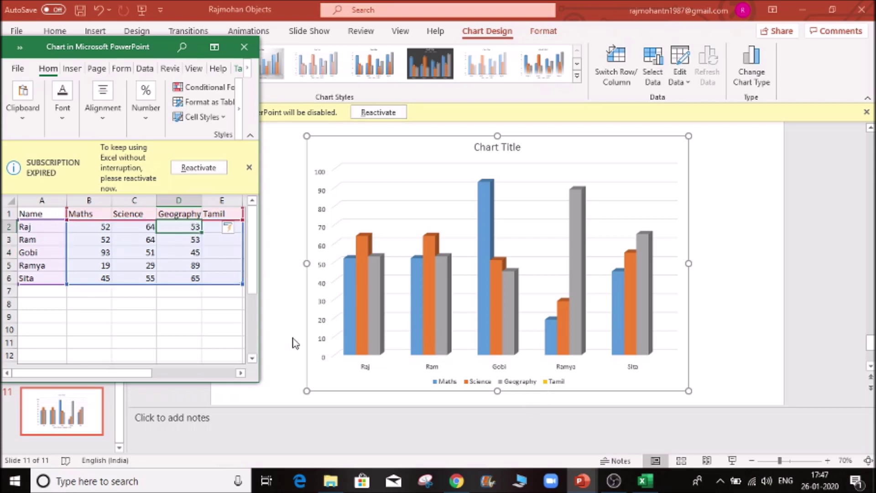
key(Right)
text(15)
key(Return)
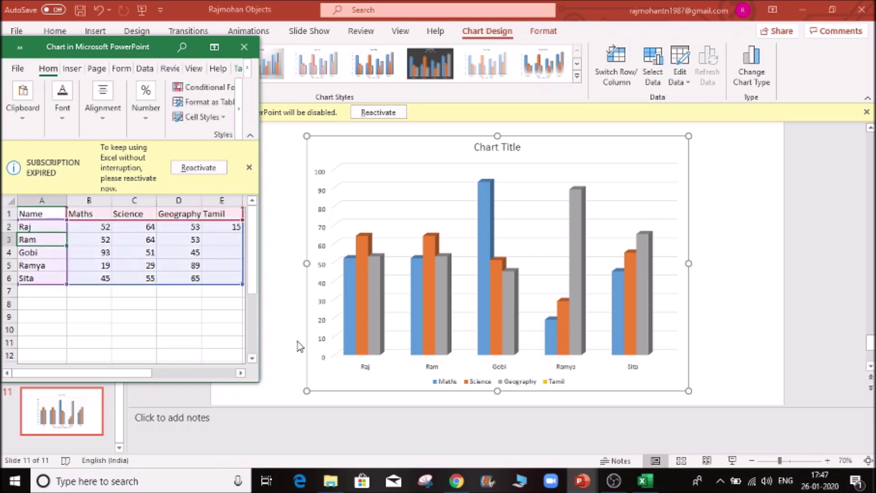
key(Right)
key(Right)
key(Right)
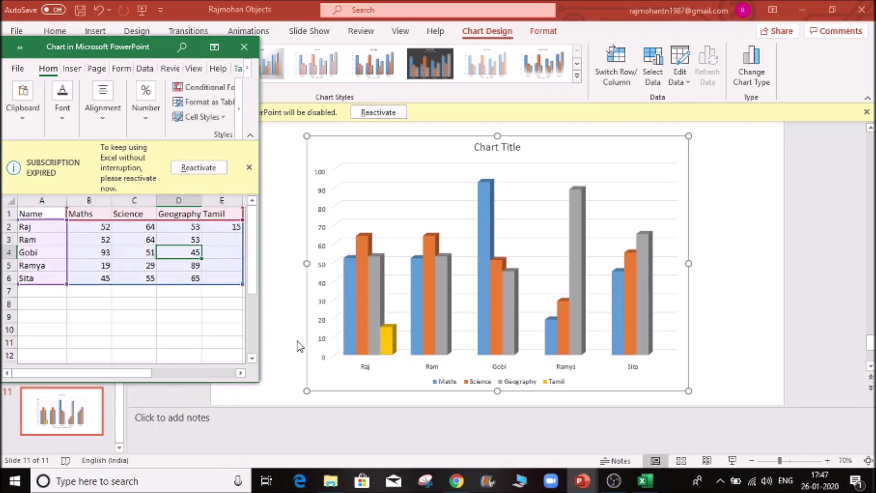
key(Up)
text(90)
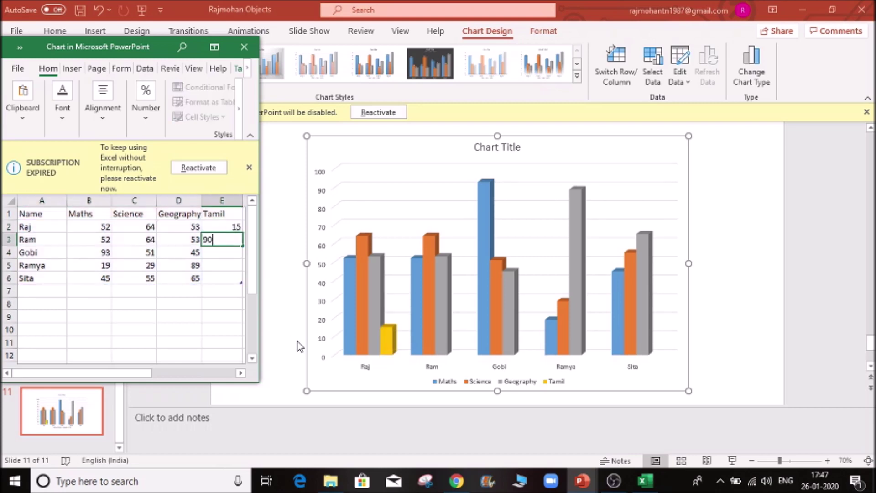
key(Return)
text(80)
key(Return)
Enter the Tamil marks for the last two students, 20 in cell E5 and 30 in cell E6
key(Home)
key(Down)
key(Right)
key(Right)
key(Right)
key(Right)
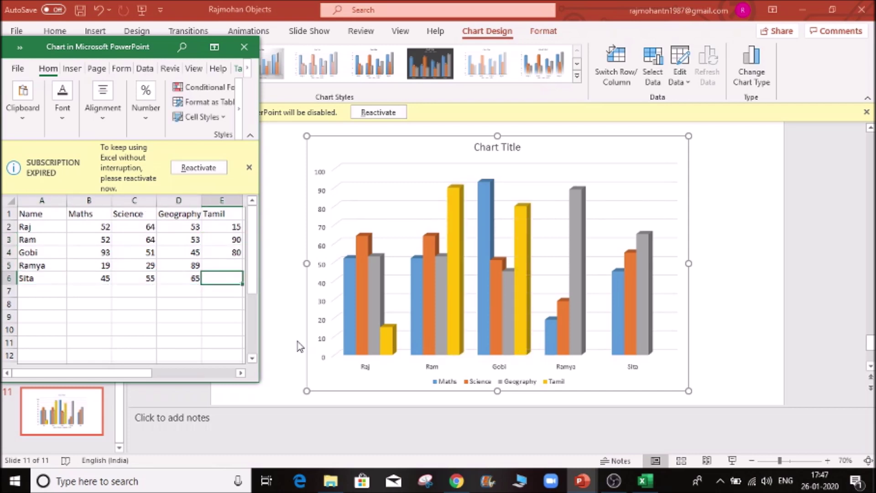
text(30)
key(Up)
text(2)
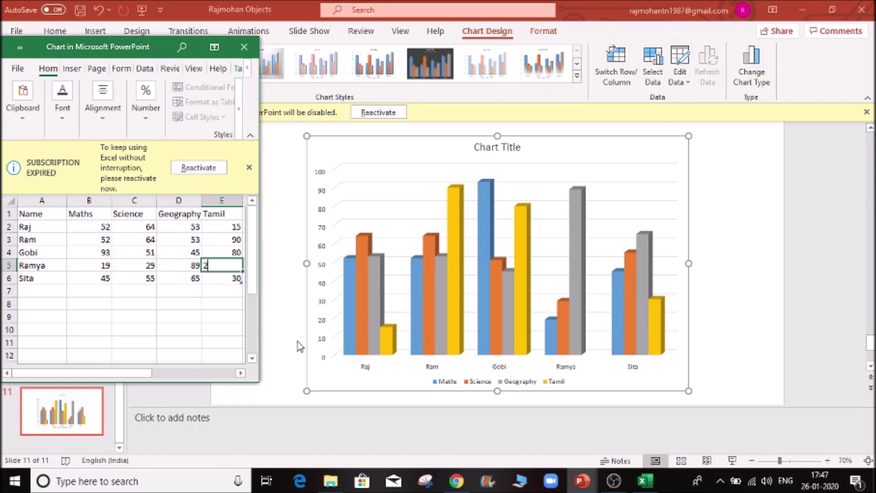
text(0)
key(Return)
key(Home)
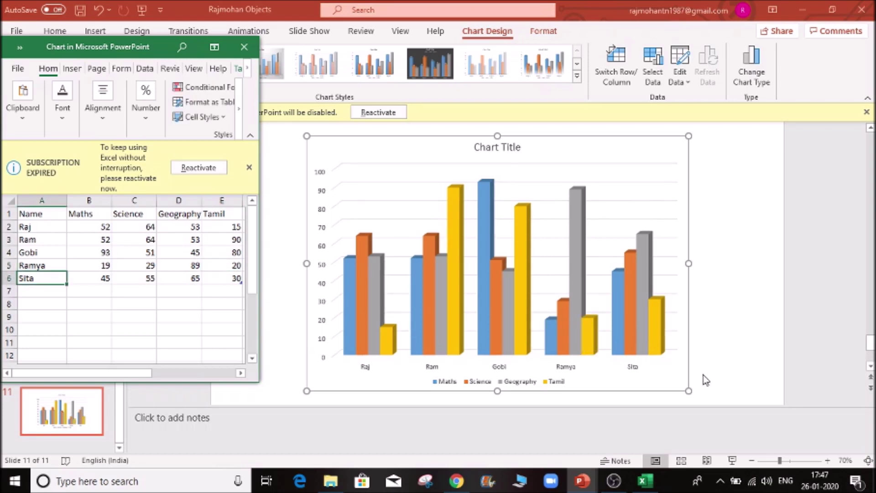
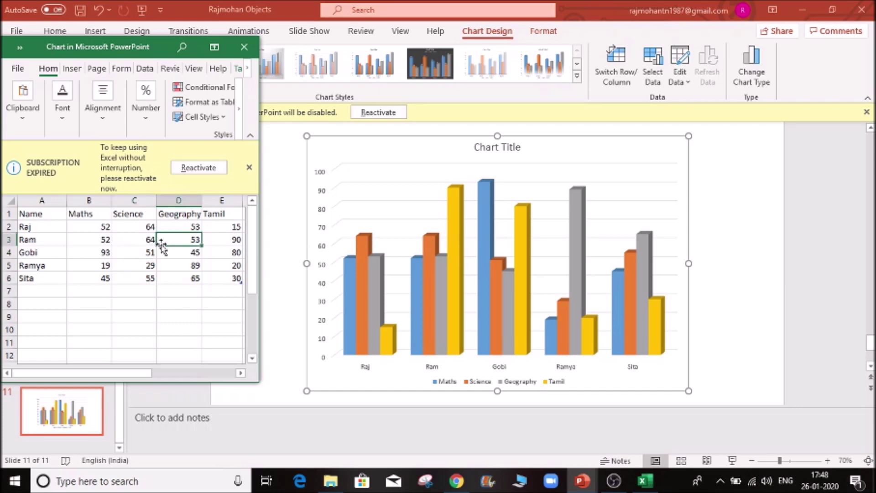
click(101, 241)
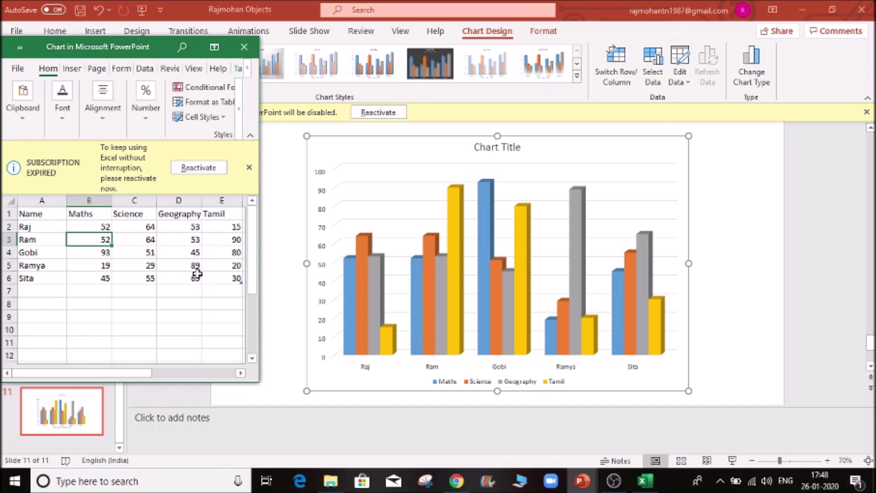
click(139, 238)
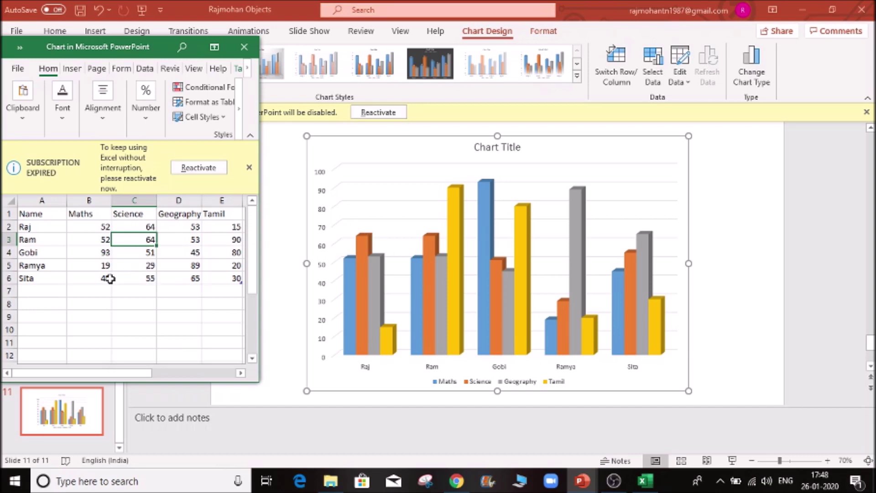
click(47, 236)
Switch to the Niagara Revenues workbook in Excel and copy the revenue table in cells A1 to D5
click(39, 216)
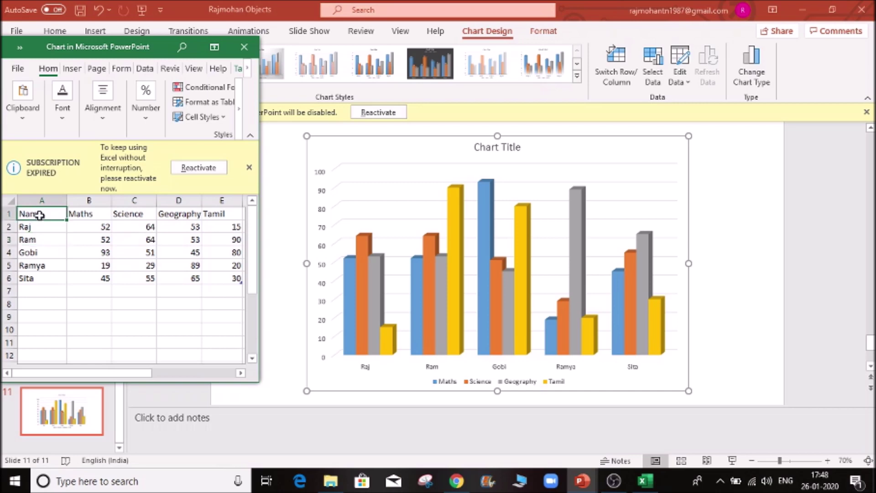
click(643, 480)
click(305, 258)
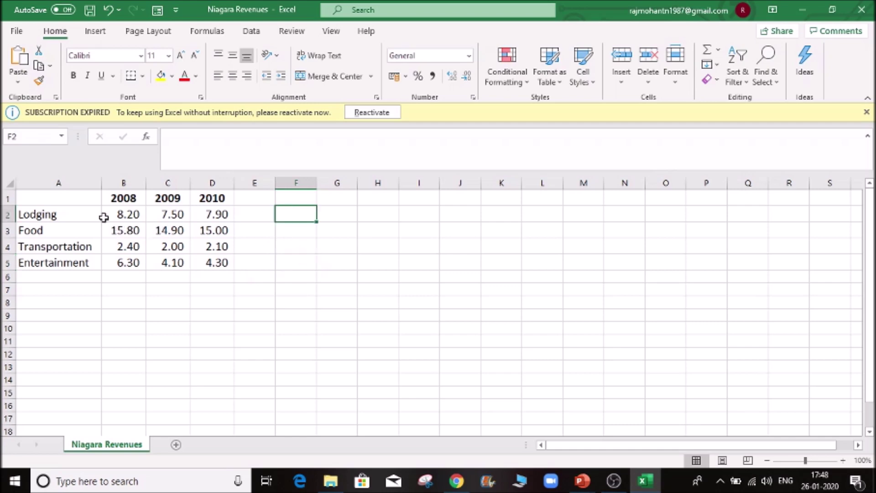
drag(66, 195, 199, 262)
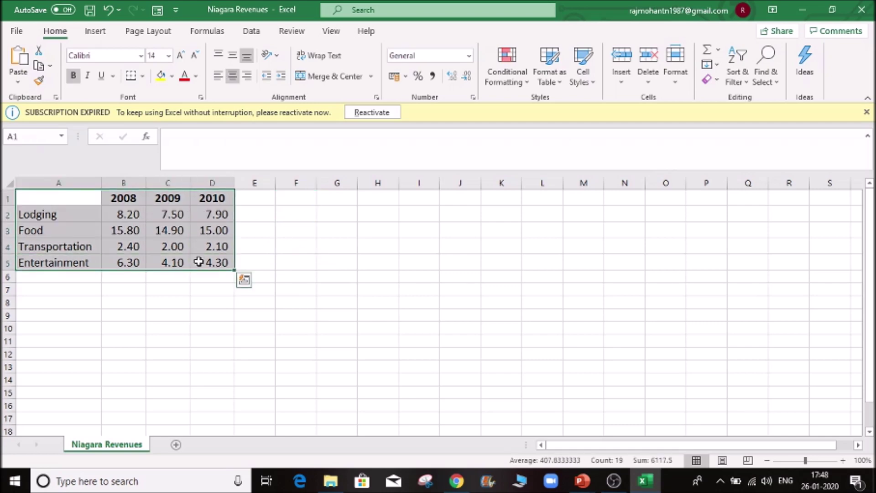
key(ctrl+c)
Switch back to the Rajmohan Objects presentation in PowerPoint and paste the copied table into the chart's data sheet from cell A1
mouse_move(580, 483)
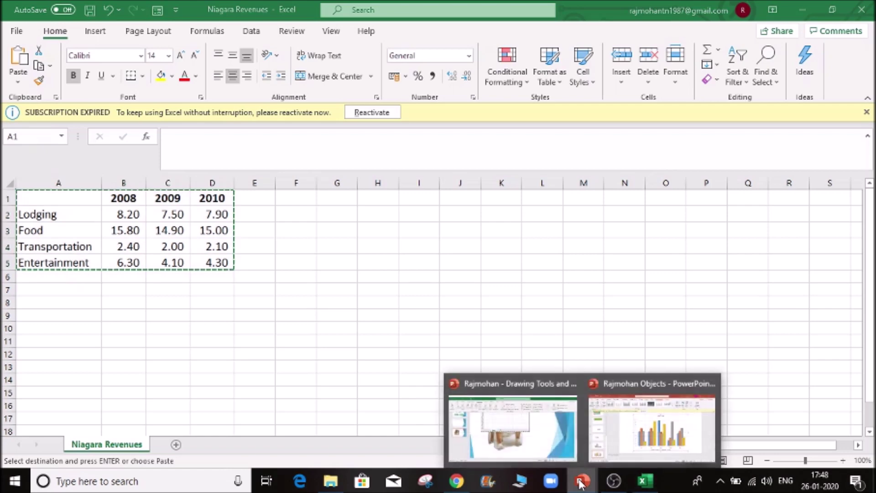
click(647, 438)
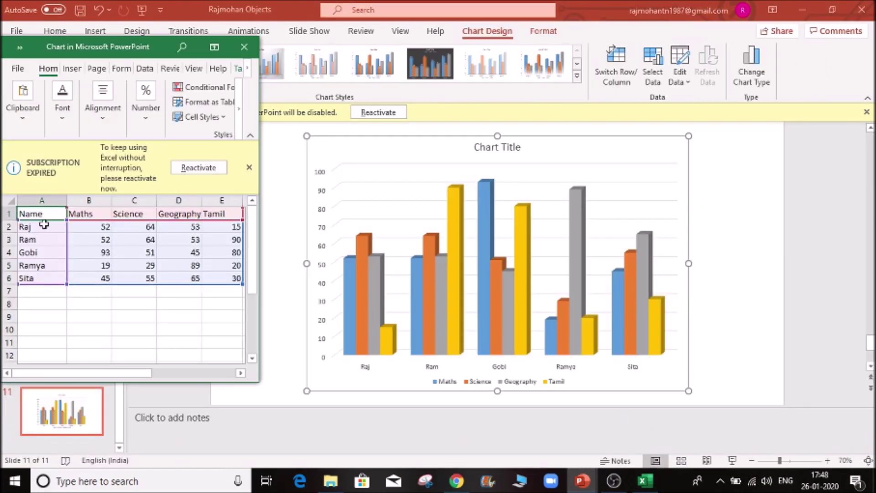
key(ctrl+v)
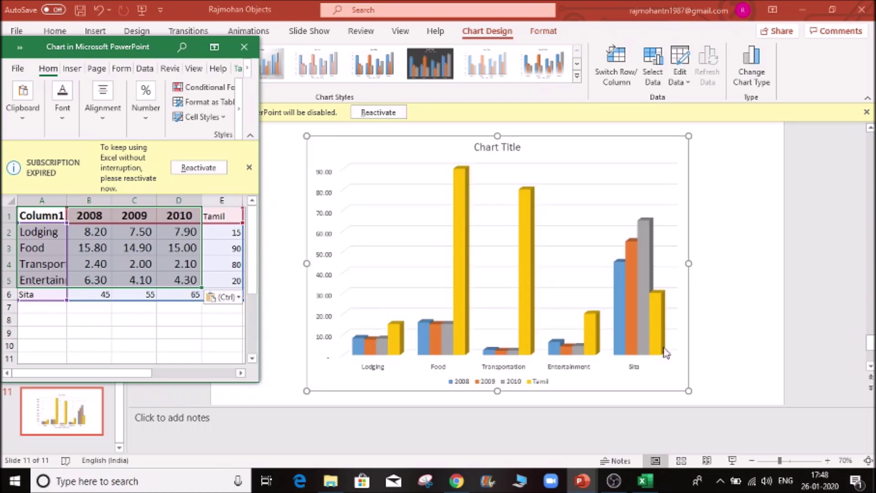
click(233, 297)
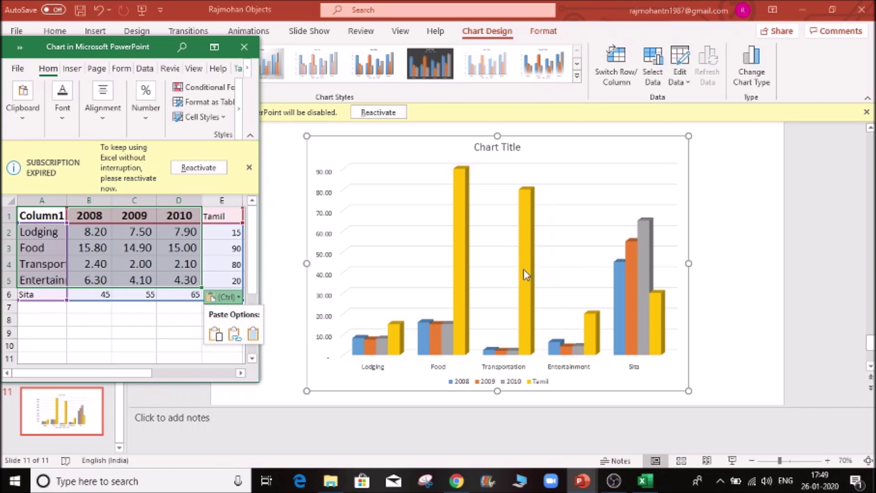
Clear the leftover Tamil marks in column E and the leftover student record in row 6 of the data sheet
click(230, 247)
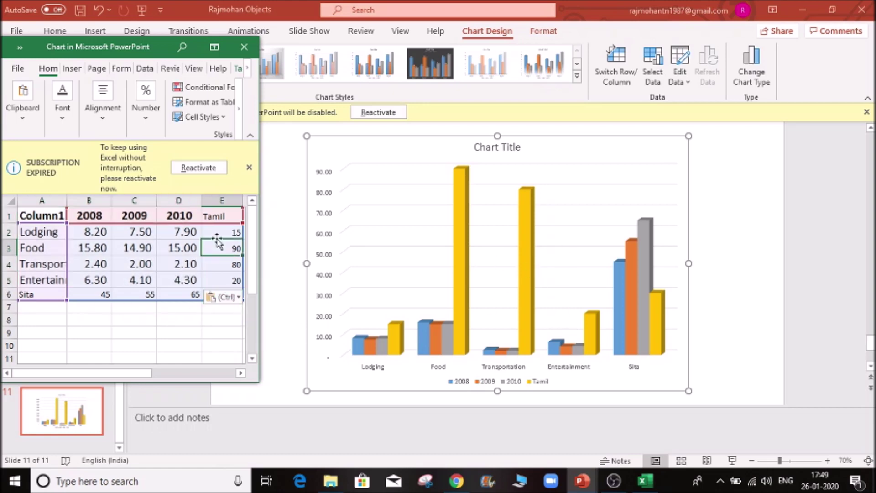
click(219, 200)
key(Delete)
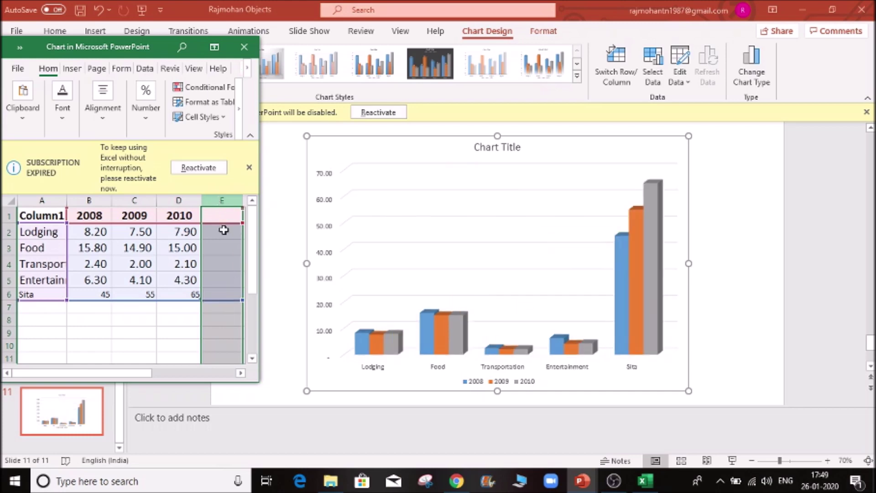
click(2, 294)
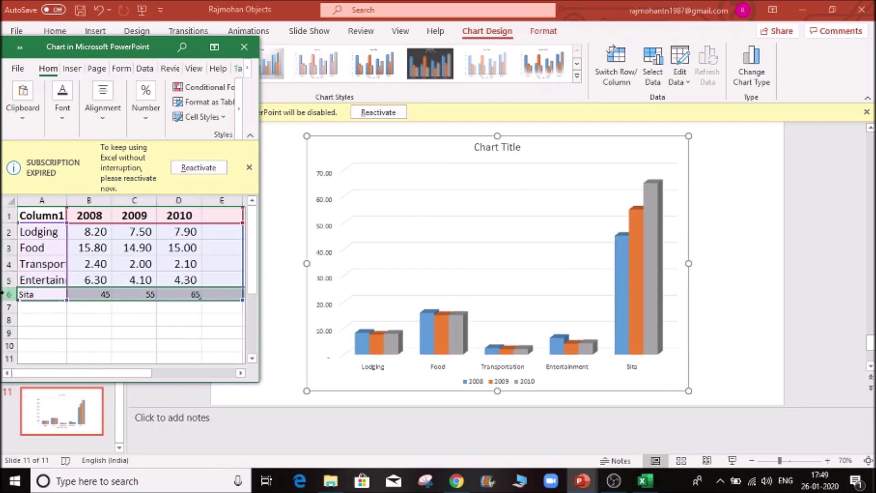
key(Delete)
click(127, 264)
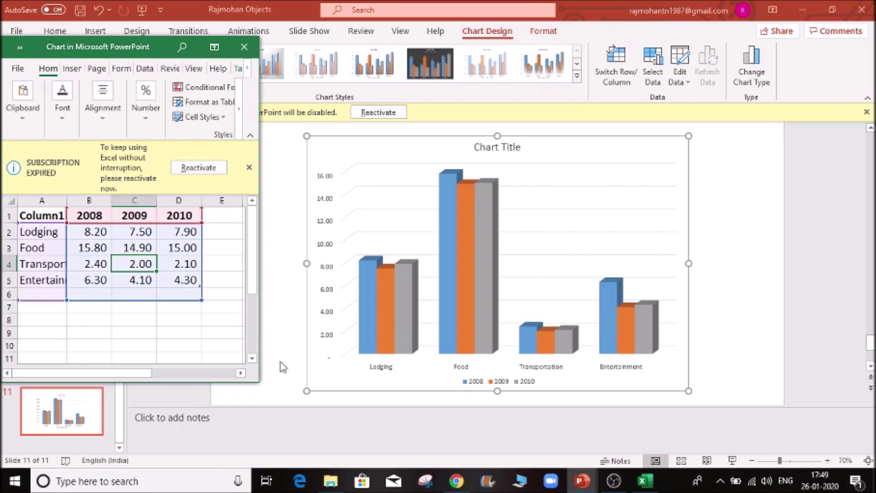
Shrink the chart's data range to cells A1 to D5 and close the data sheet
key(Right)
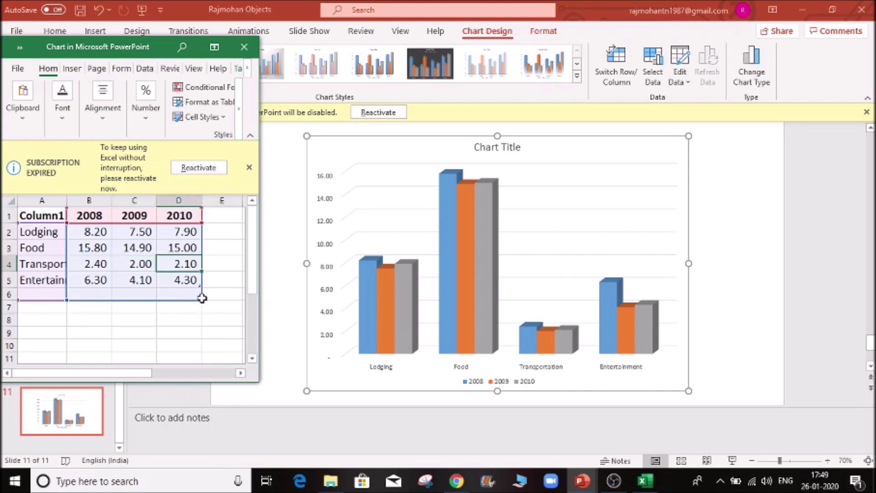
key(Down)
key(Down)
drag(203, 301, 199, 287)
key(Up)
key(Up)
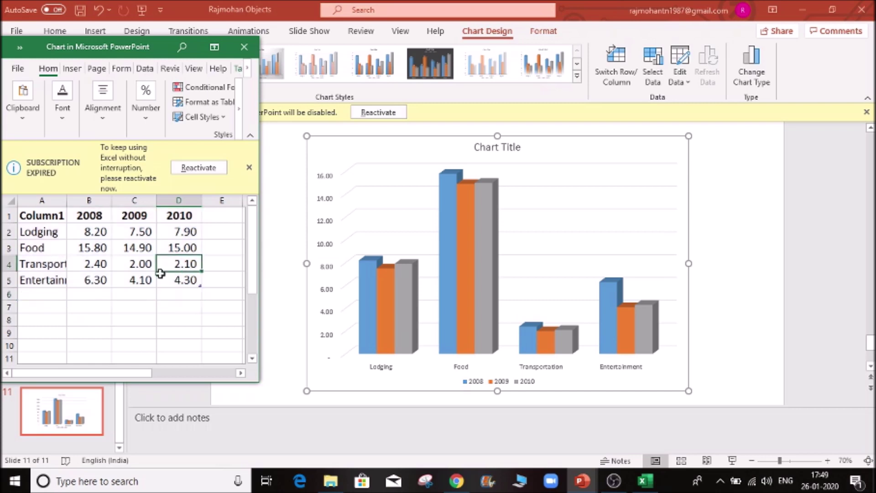
click(145, 261)
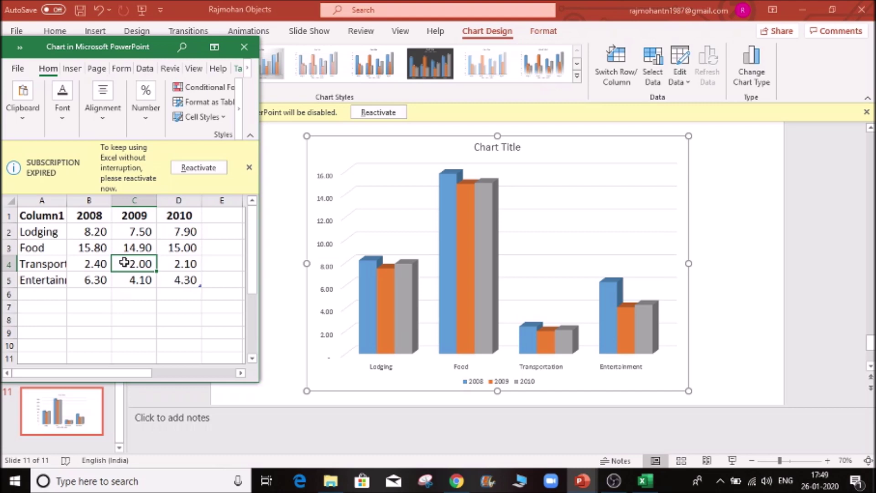
click(243, 47)
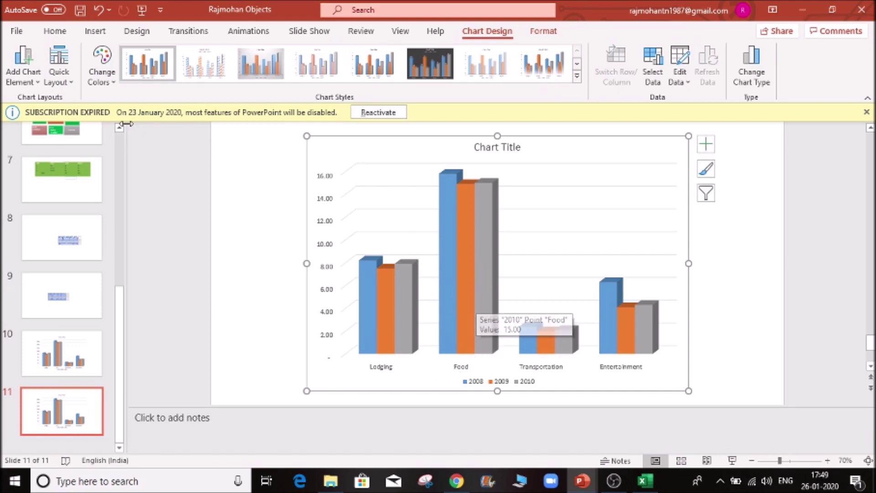
click(552, 257)
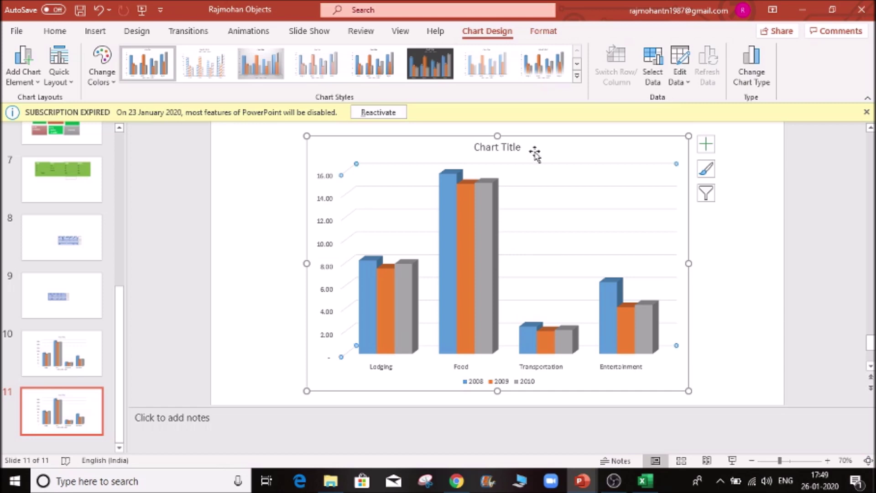
click(545, 32)
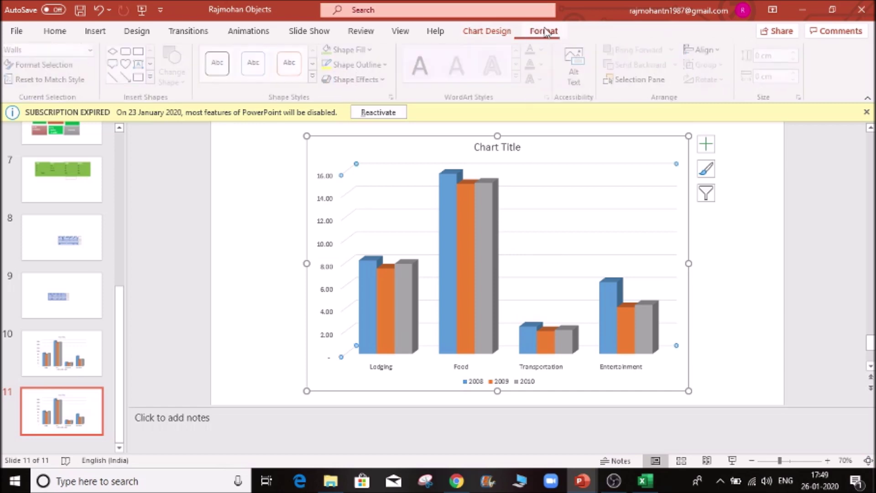
click(487, 32)
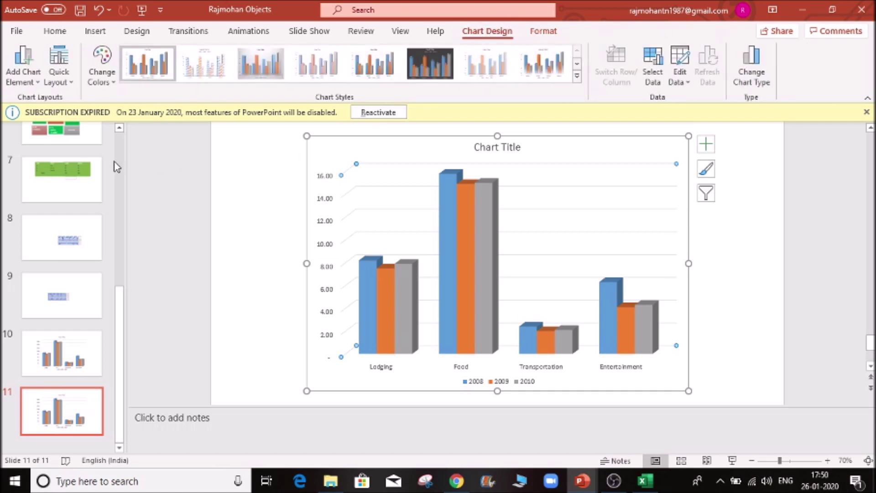
click(38, 86)
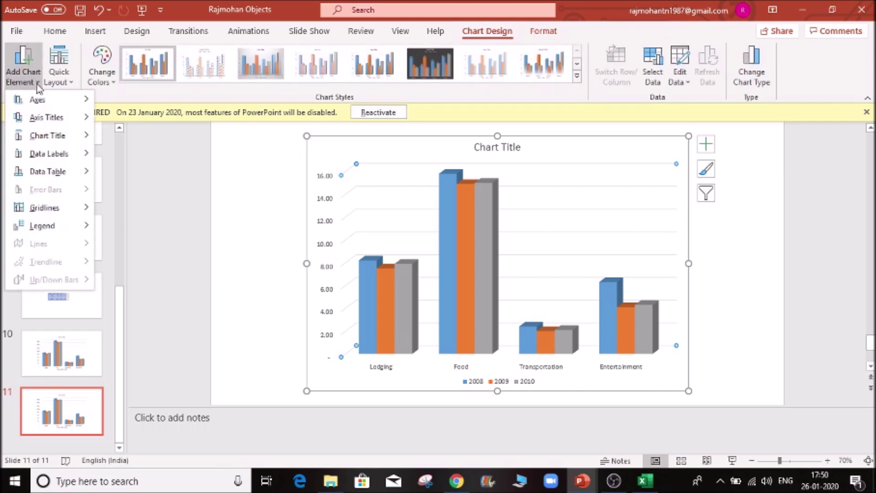
mouse_move(41, 99)
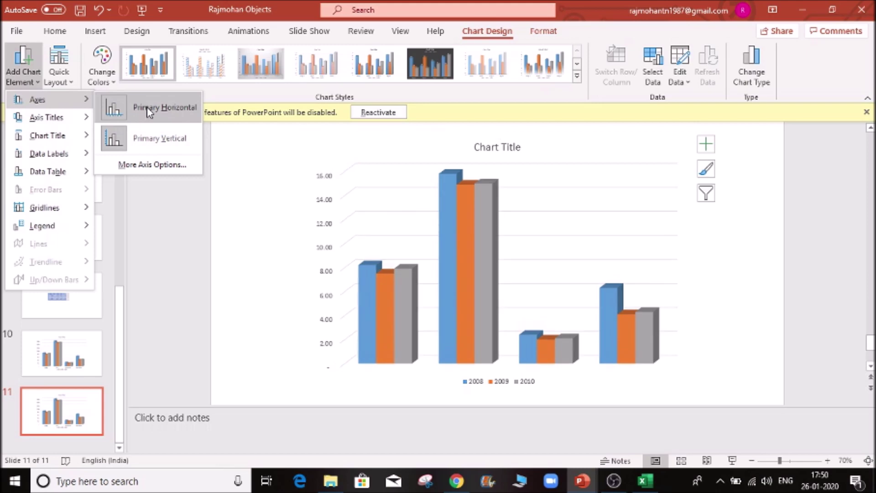
click(328, 303)
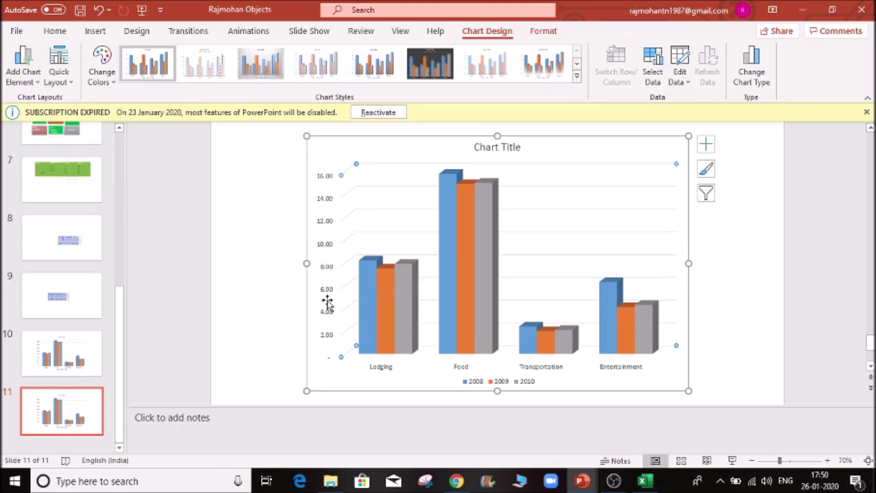
Replace the placeholder chart title with Expenses
click(500, 145)
click(499, 145)
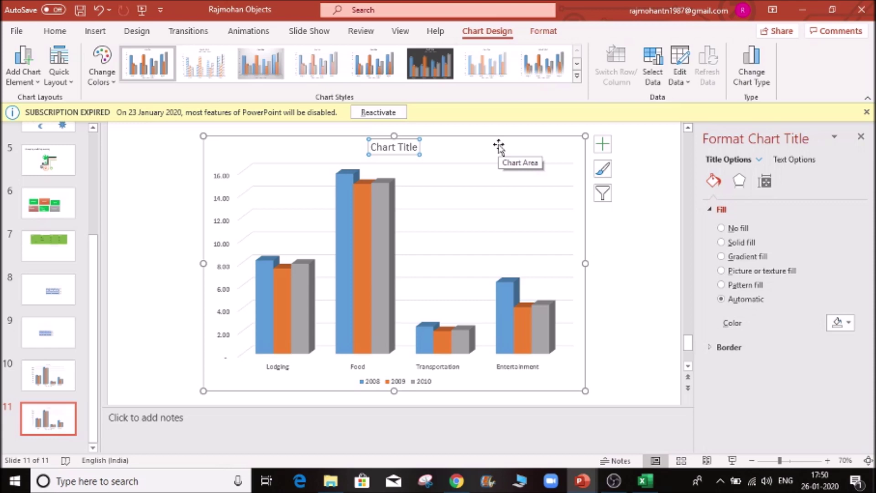
double_click(394, 149)
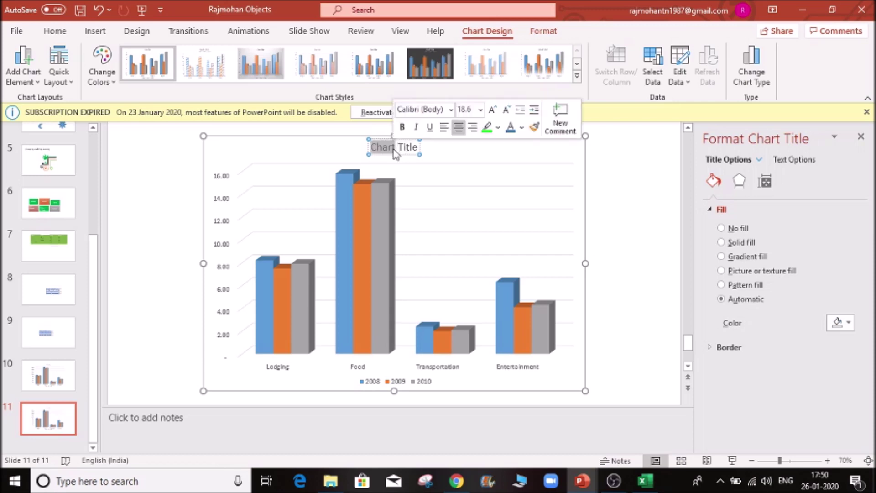
key(Delete)
key(Delete)
key(Delete)
key(Delete)
key(Delete)
key(Delete)
key(Delete)
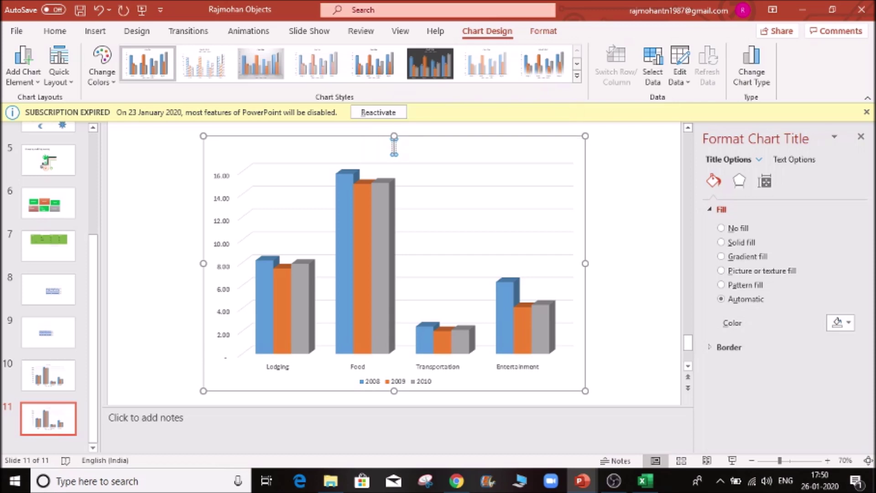
text(Expenses)
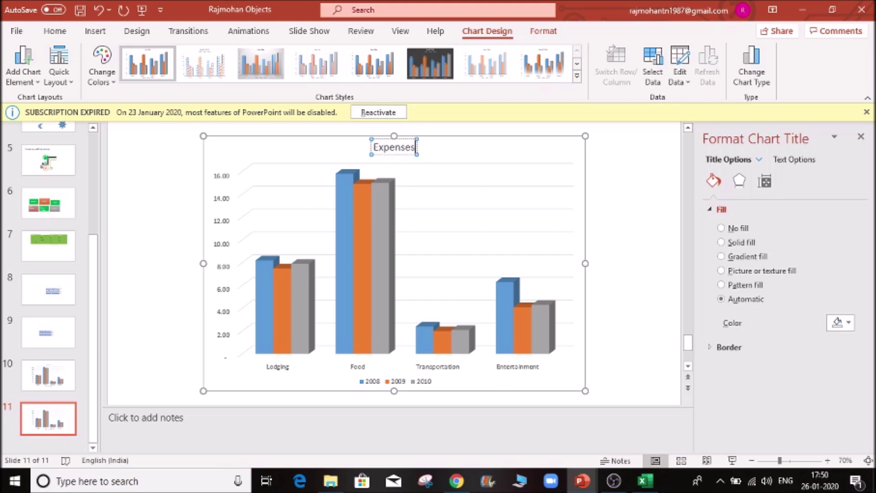
key(ctrl+z)
key(ctrl+y)
Format the Expenses title as bold with a bright green highlight and black font colour
drag(374, 148, 422, 147)
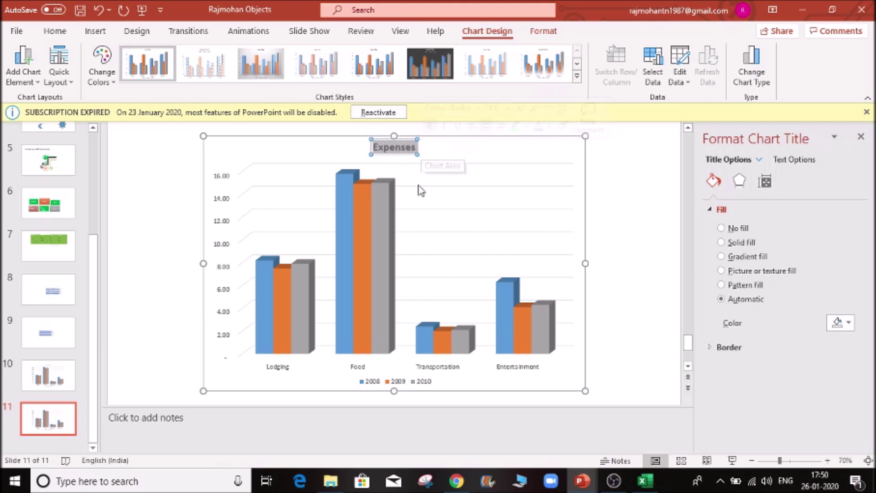
click(429, 126)
click(516, 127)
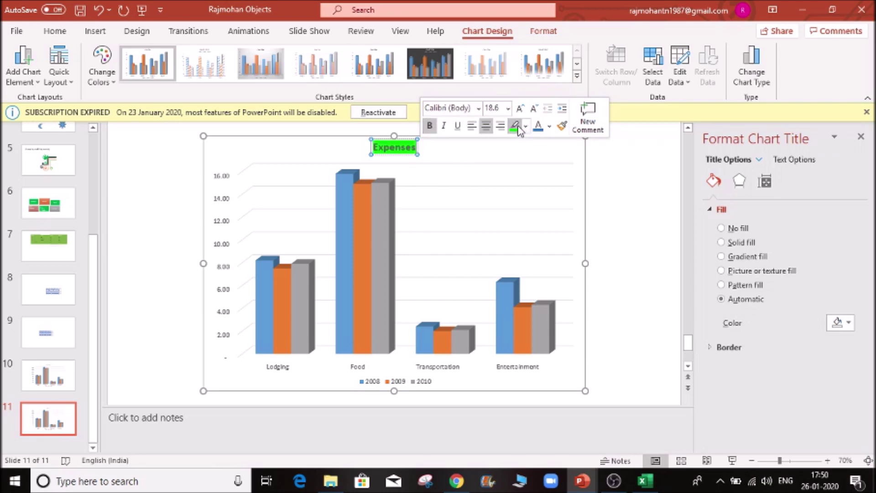
click(548, 127)
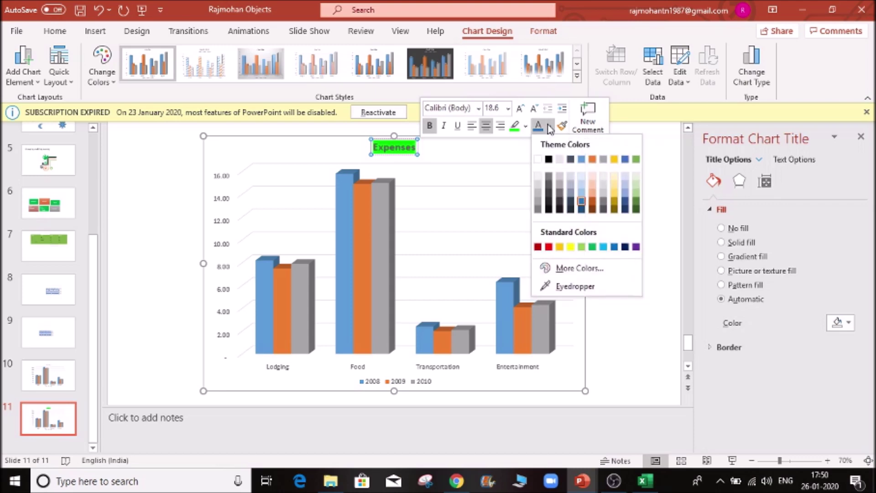
click(550, 159)
click(479, 156)
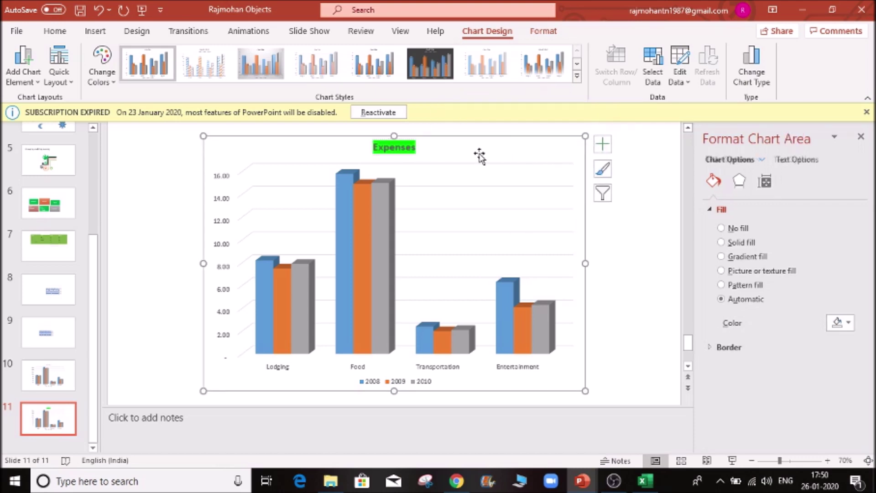
click(236, 291)
click(230, 342)
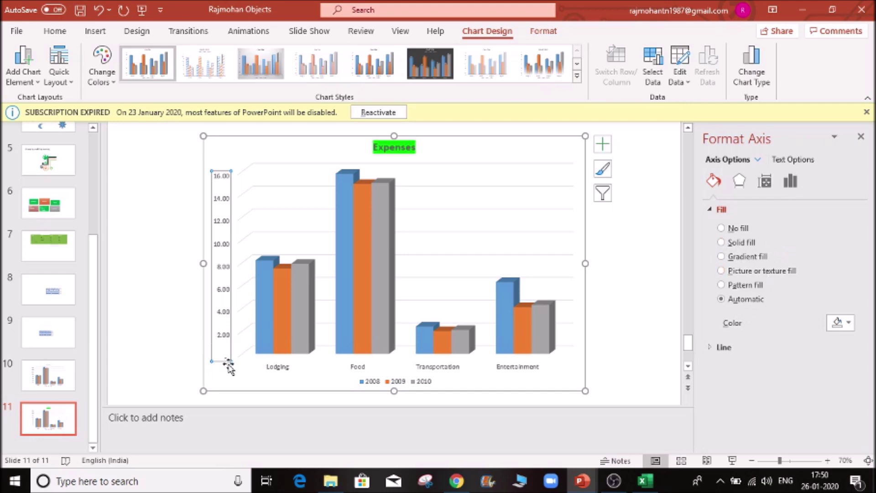
click(395, 384)
click(383, 283)
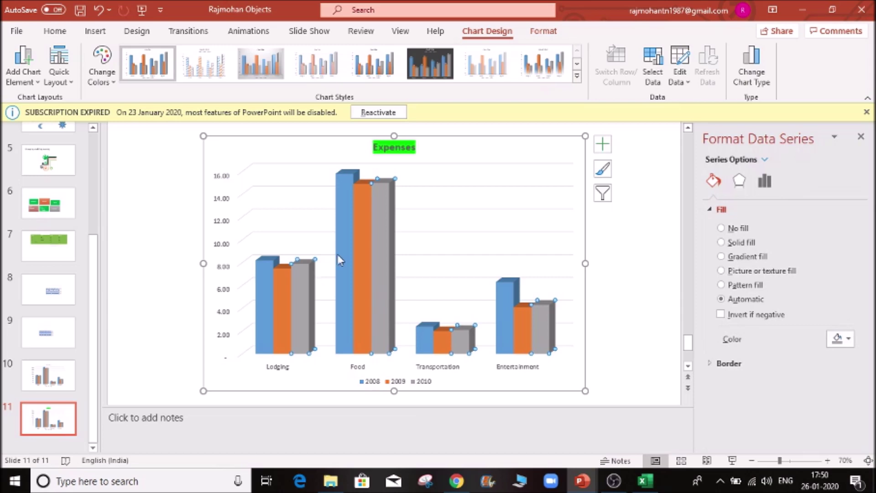
click(550, 379)
click(547, 310)
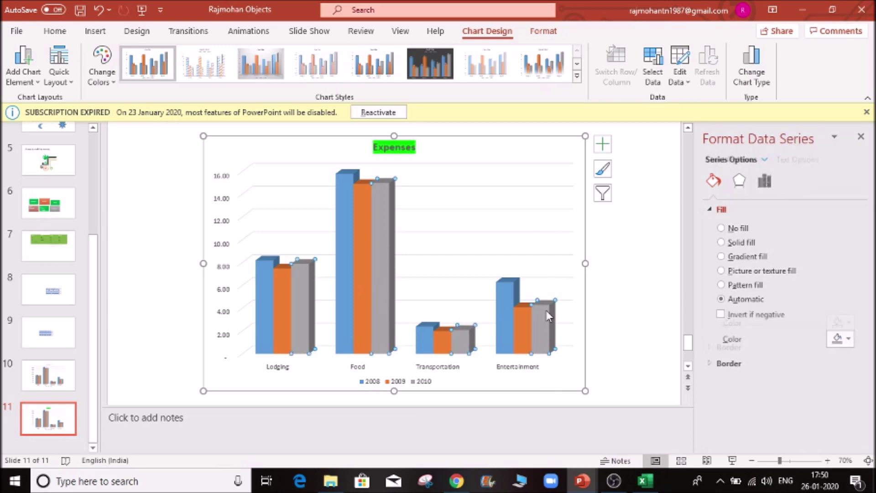
Apply the second chart style with hatched columns and choose the first Colorful palette
click(552, 221)
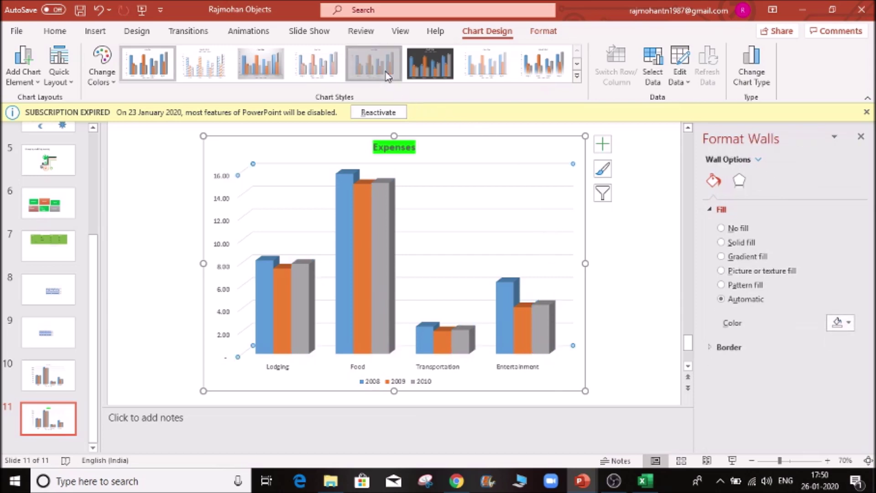
click(201, 72)
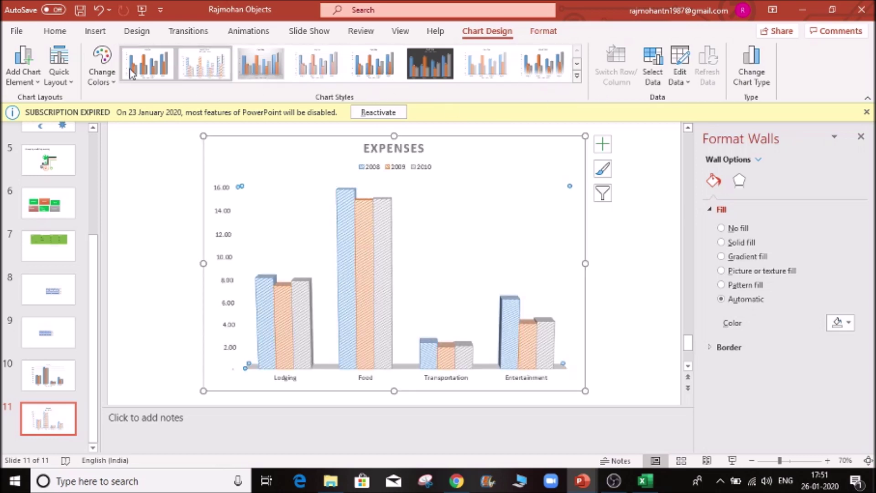
click(113, 82)
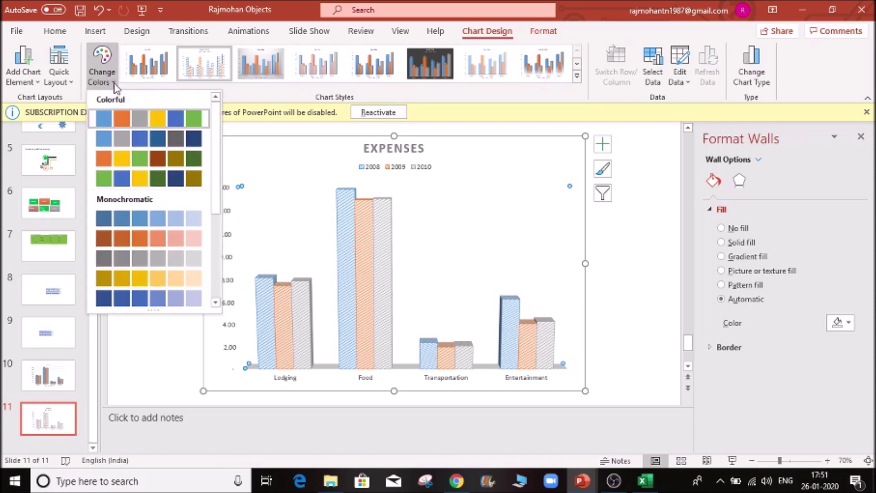
click(118, 123)
Open the quick layout choices for the Expenses chart
click(74, 82)
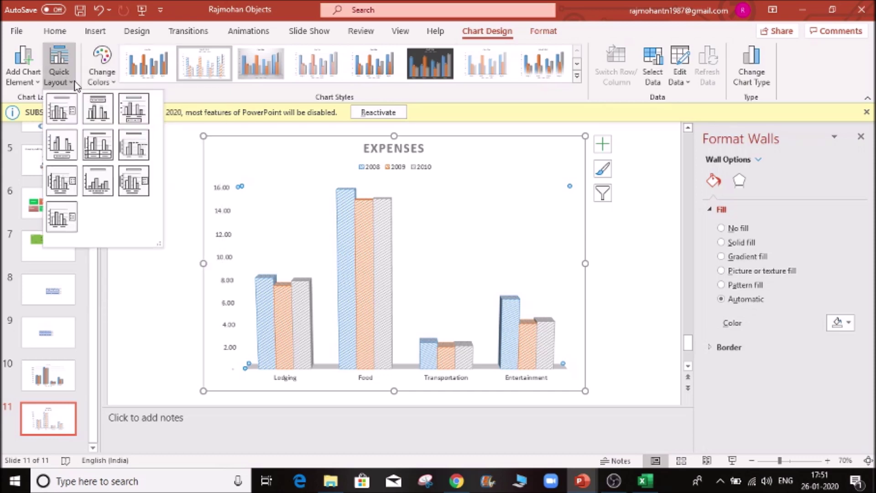